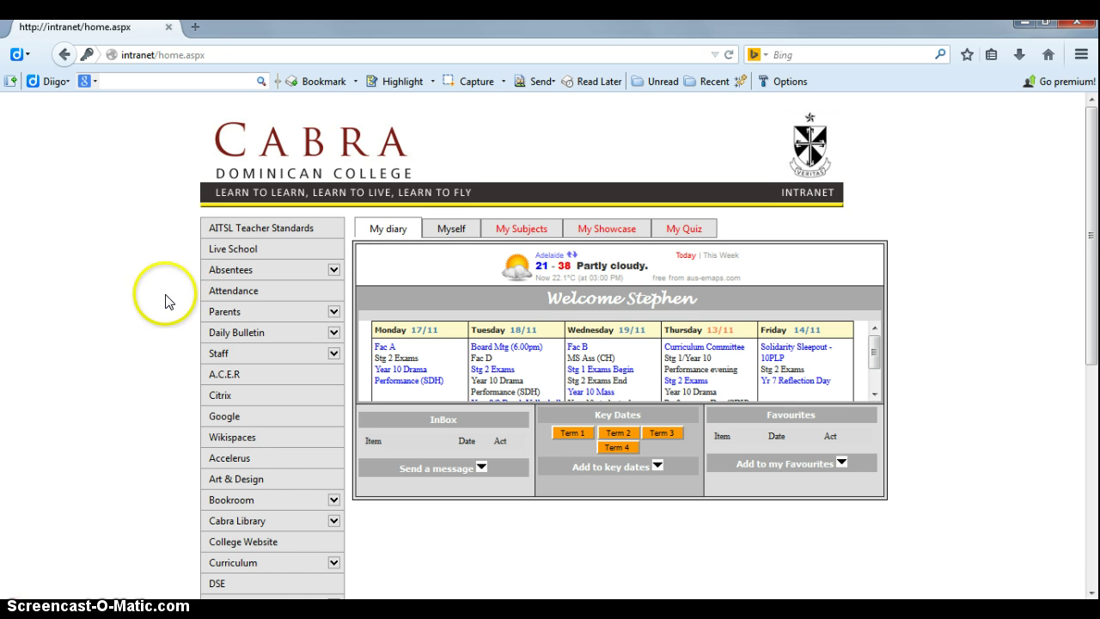
Step: Open the Cabra College library catalogue through Cabra Library's Access from school link
left_click(244, 521)
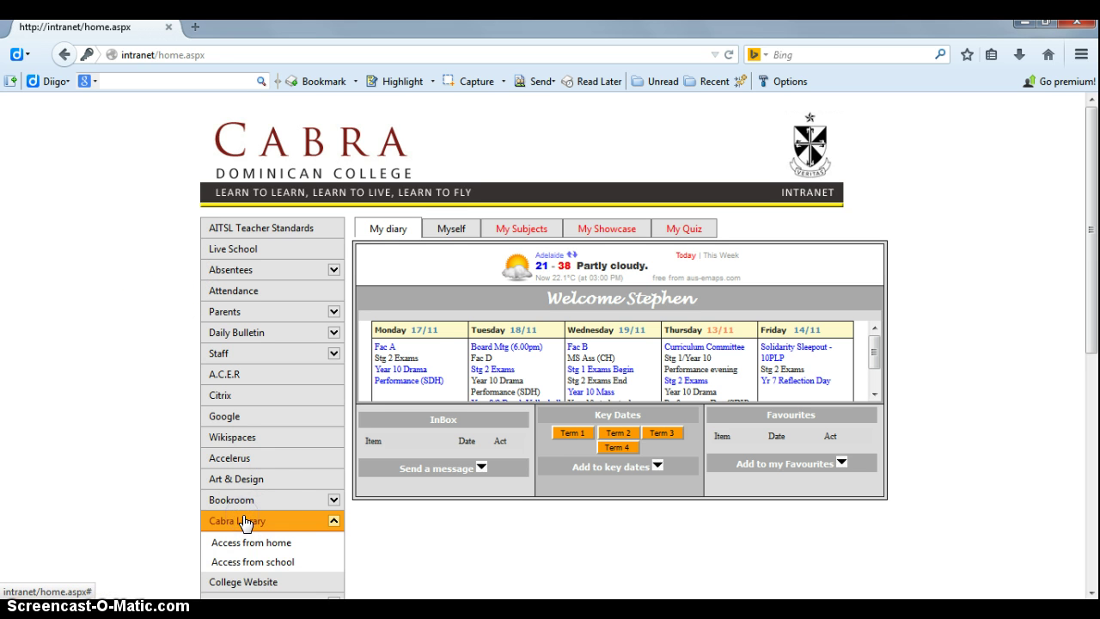
left_click(251, 563)
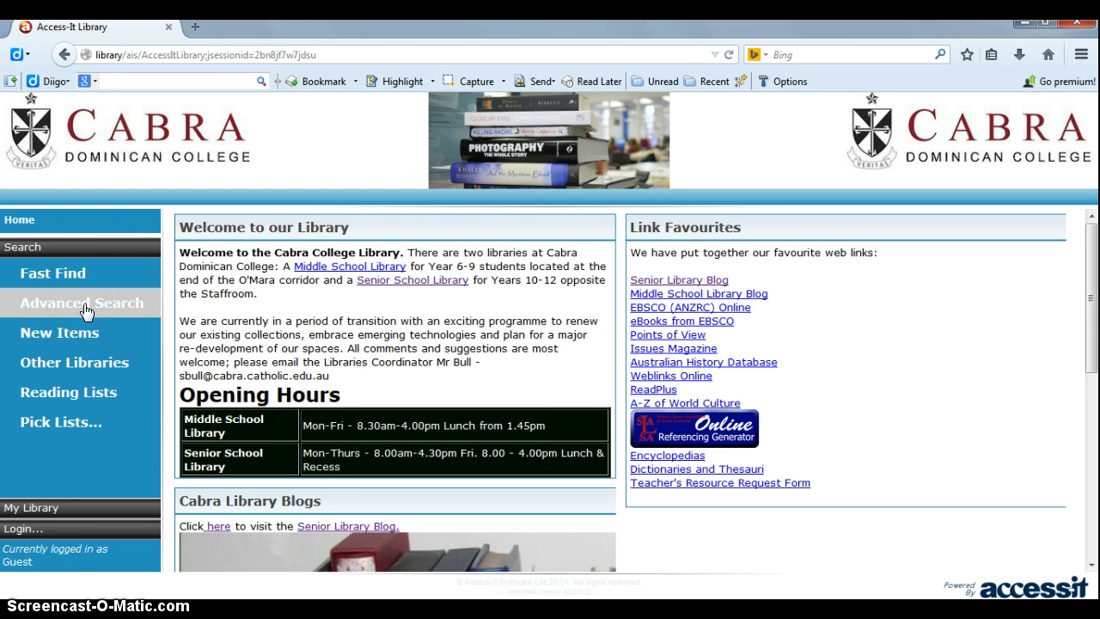
left_click(68, 359)
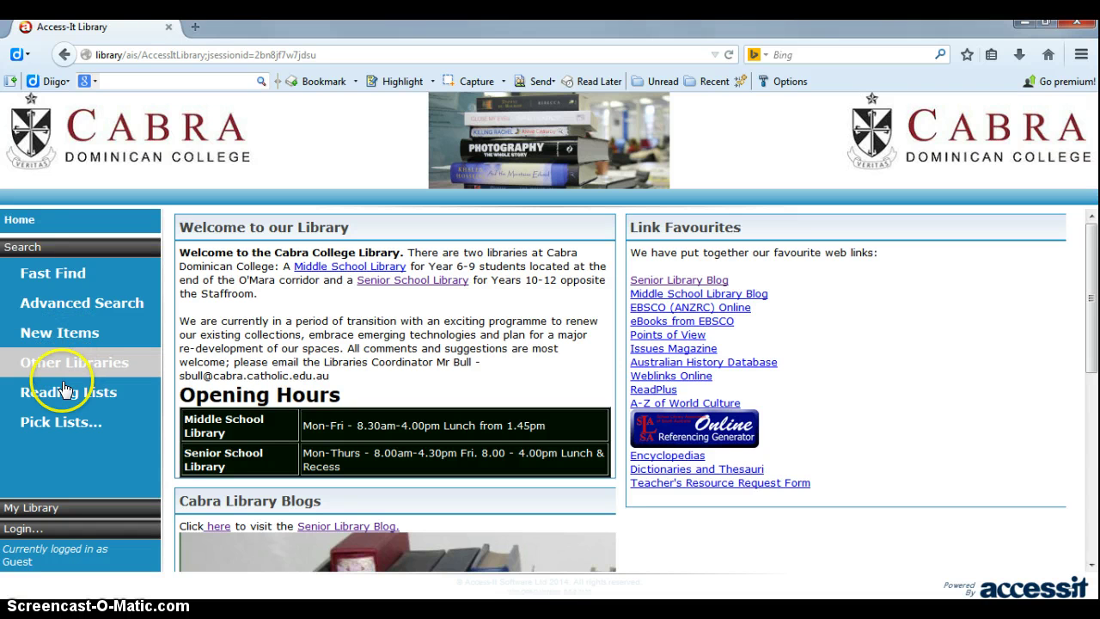
left_click(65, 391)
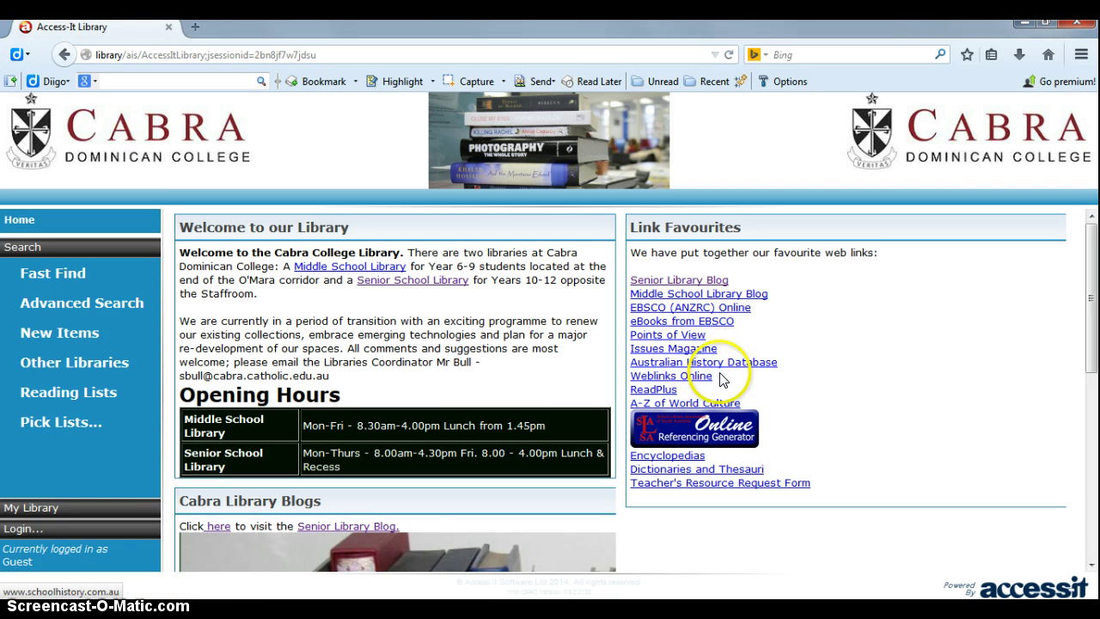
left_click(726, 439)
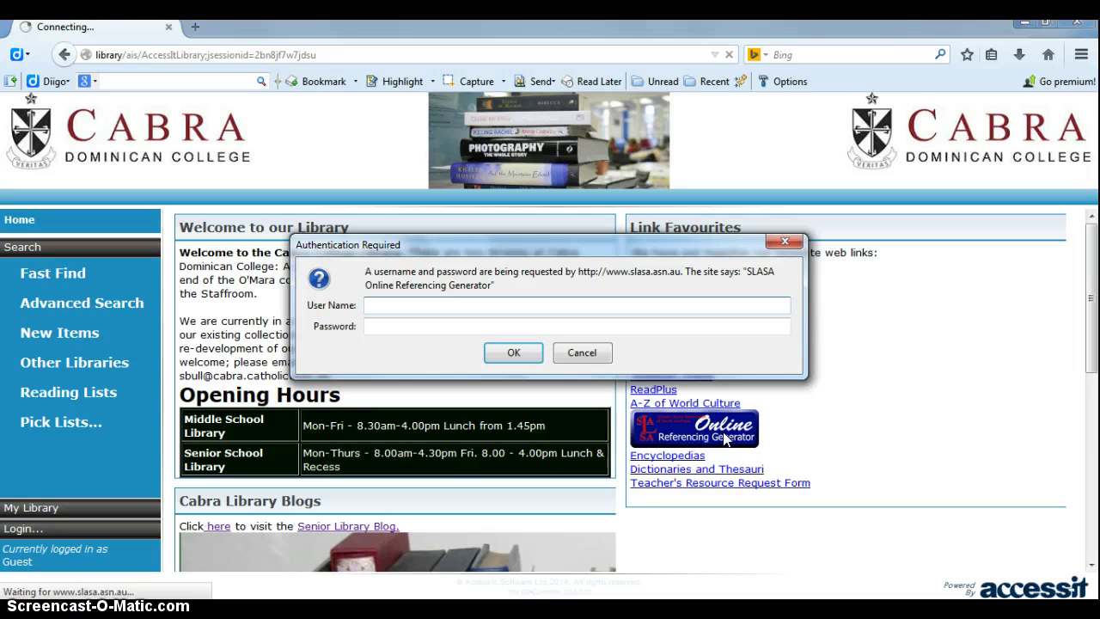
left_click(422, 327)
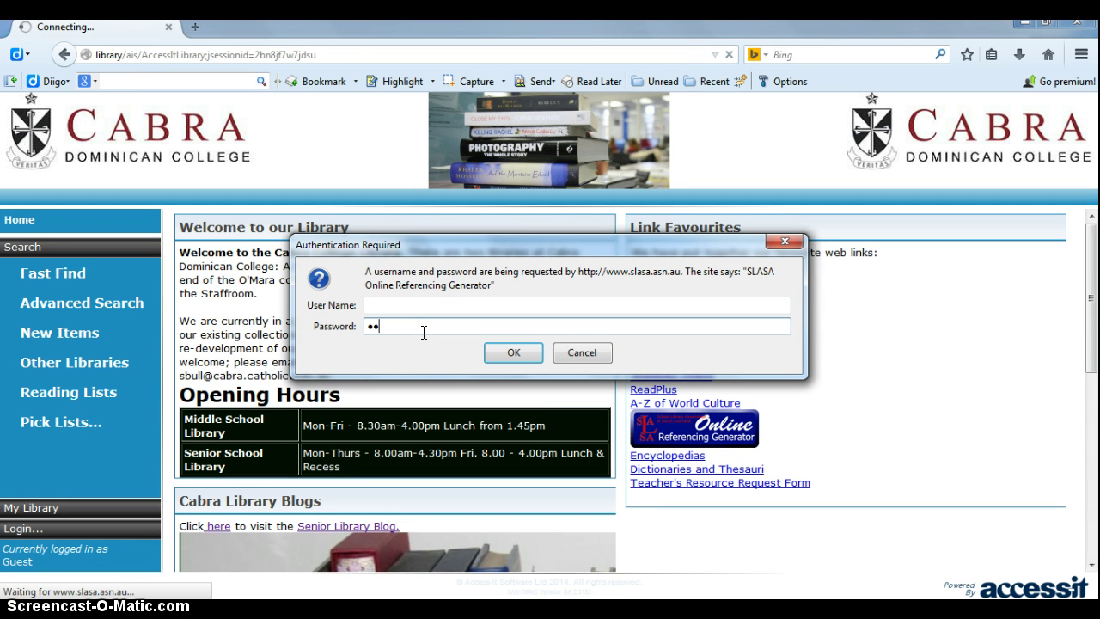
key("Return")
left_click(286, 134)
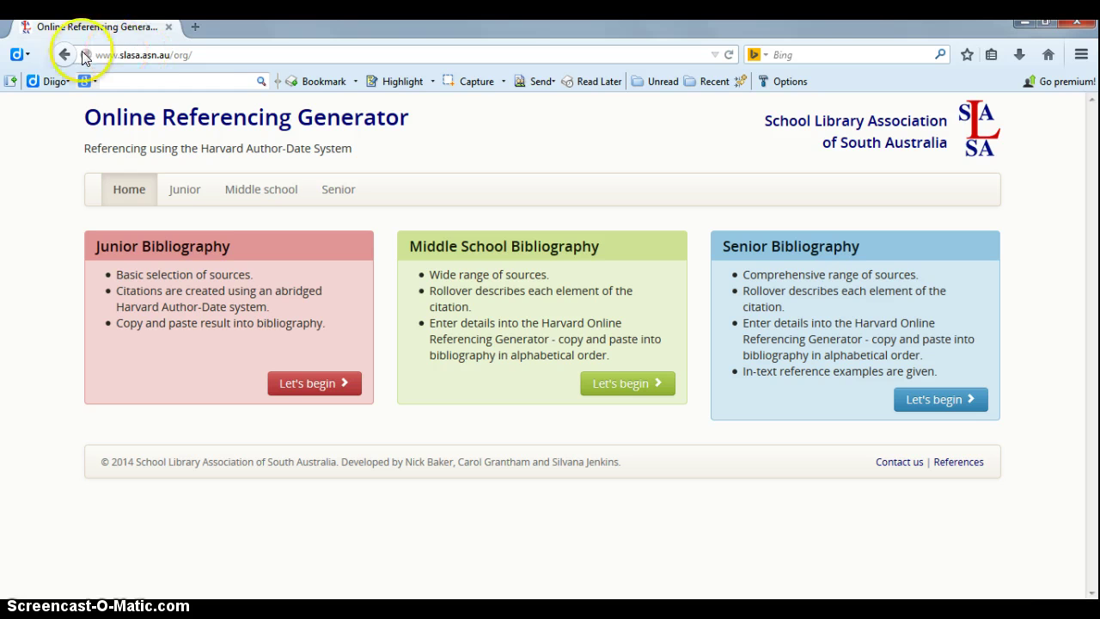
left_click(66, 55)
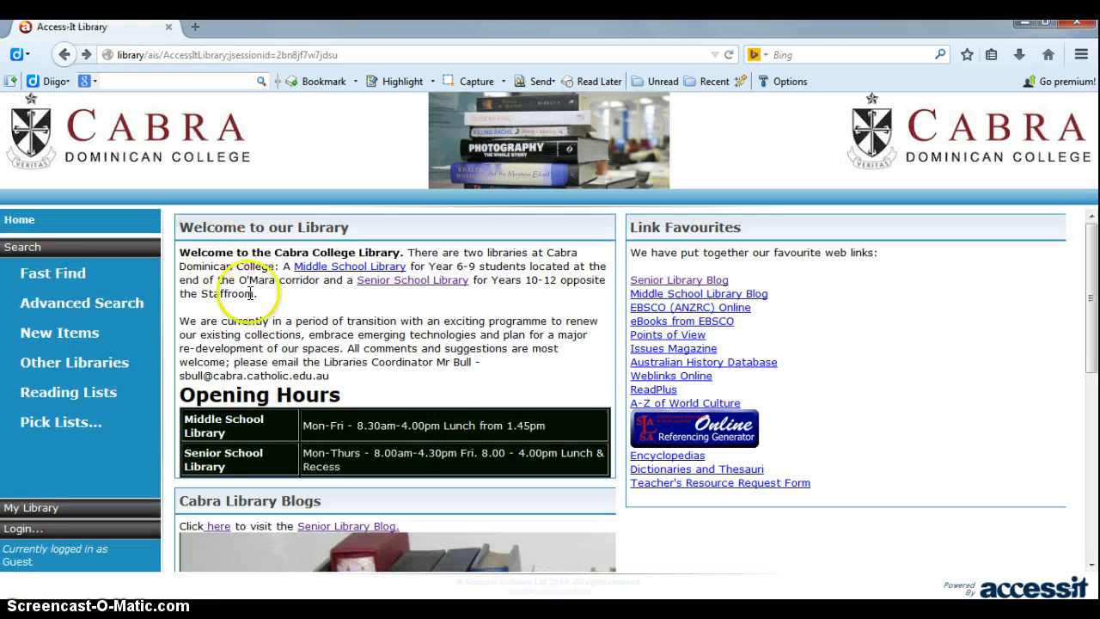
Step: Fast Find 'global warming' across title, subjects, keywords and author, returning 61 results
left_click(53, 275)
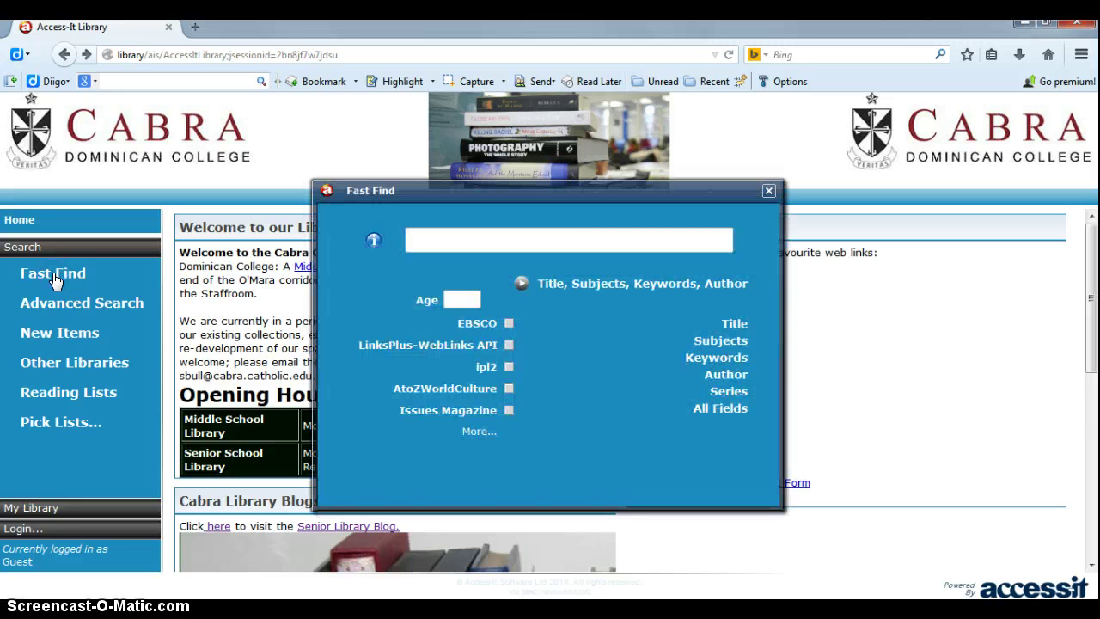
type("global warming")
left_click(577, 288)
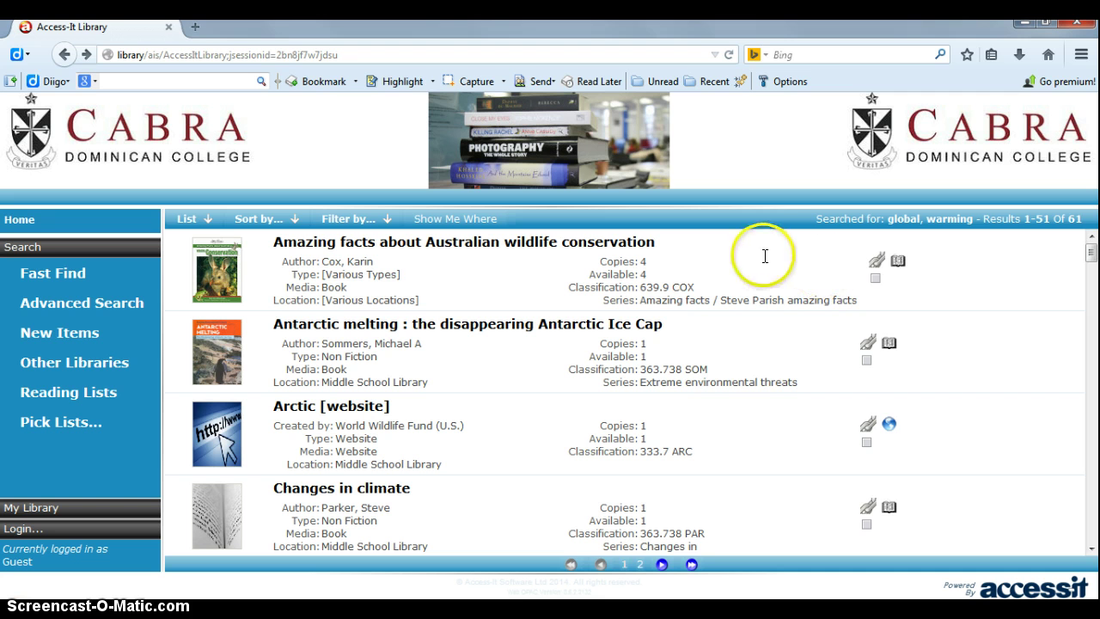
Step: Mark the Amazing facts, Antarctic melting and Changes in climate results
left_click(876, 279)
left_click(866, 360)
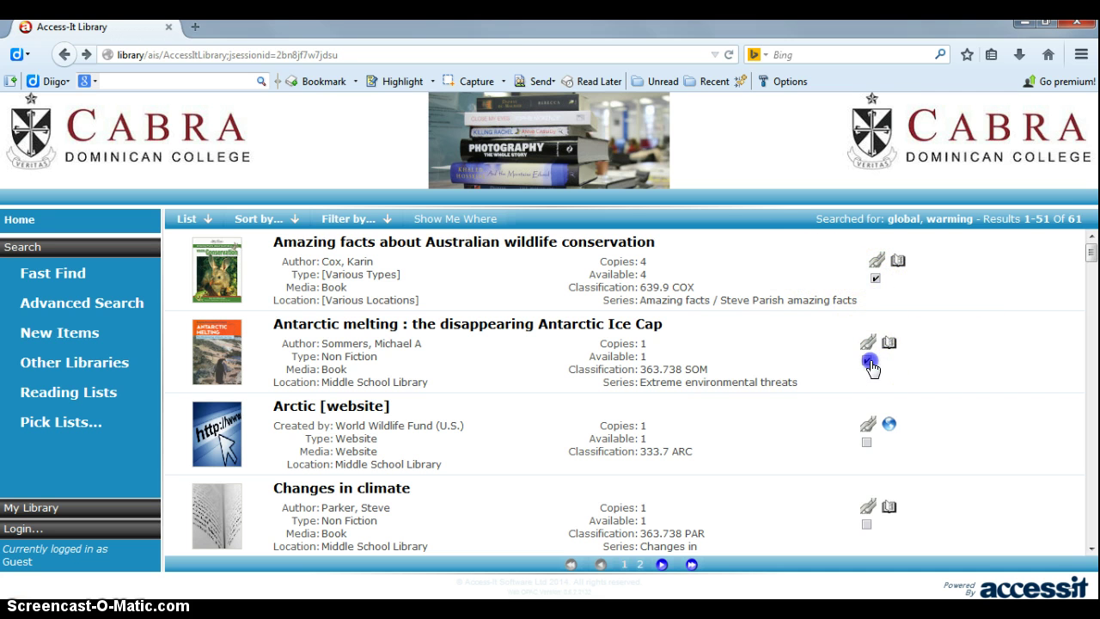
left_click(866, 524)
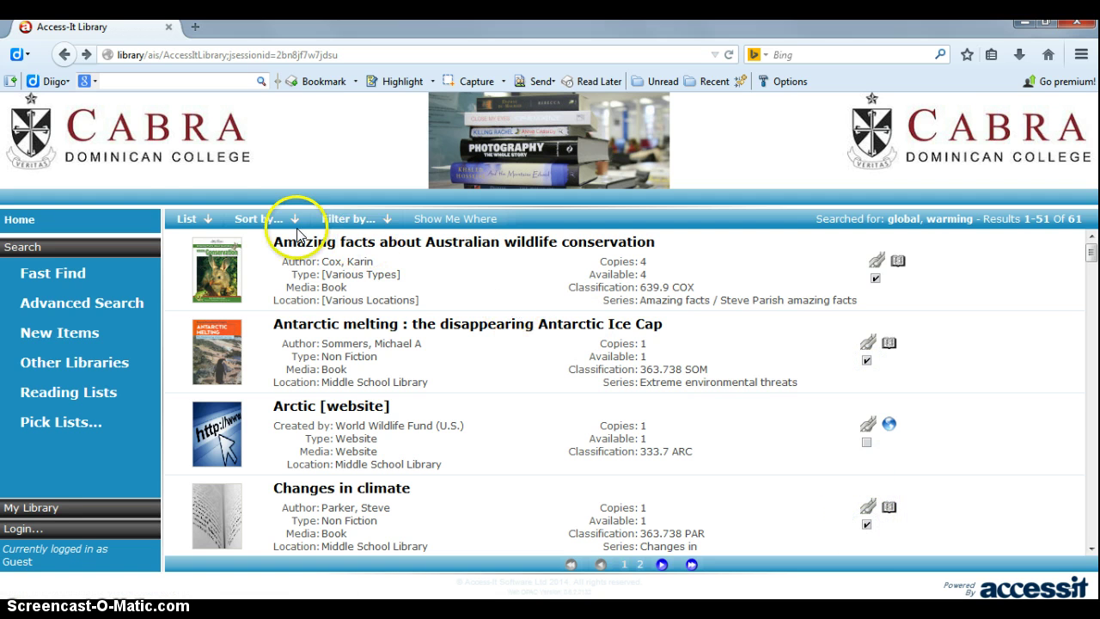
Step: View the marked items' Harvard citations, then close the citations window
mouse_move(185, 218)
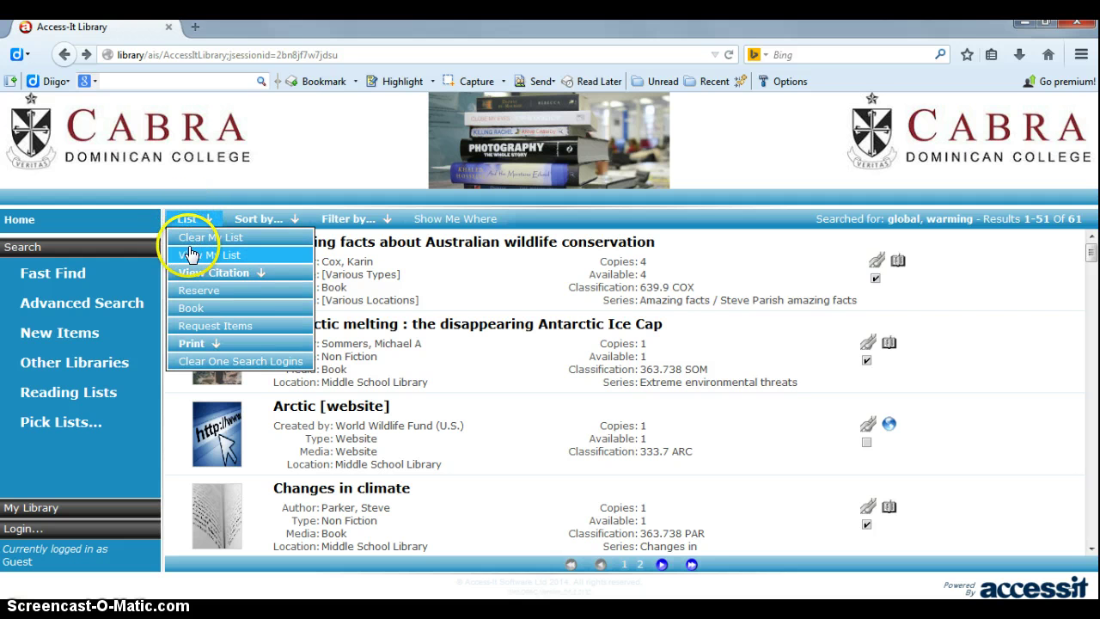
mouse_move(193, 274)
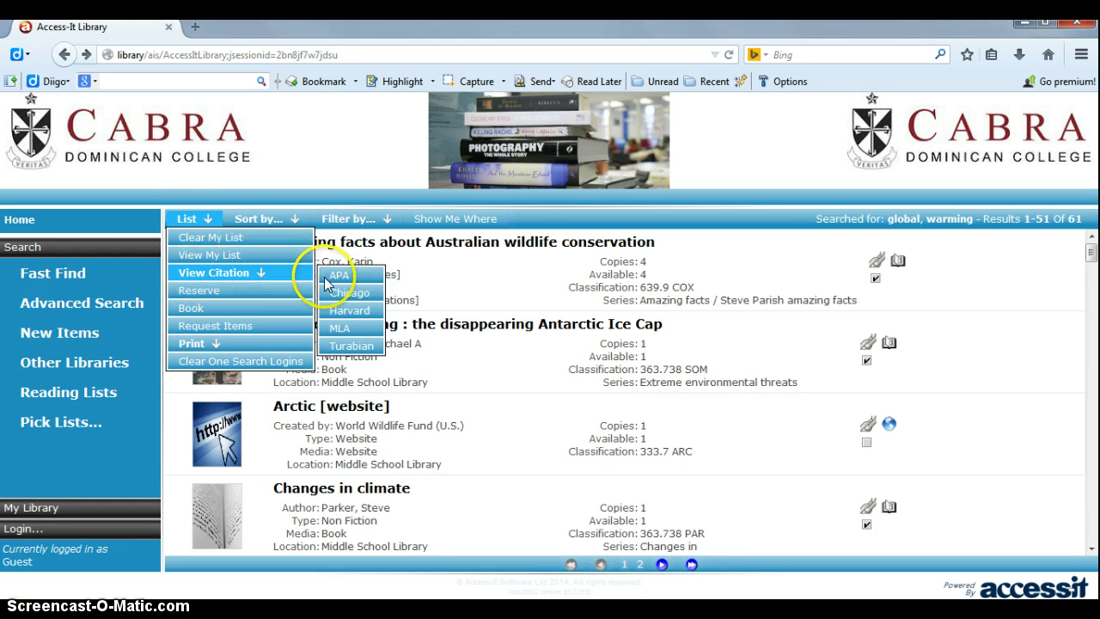
left_click(355, 313)
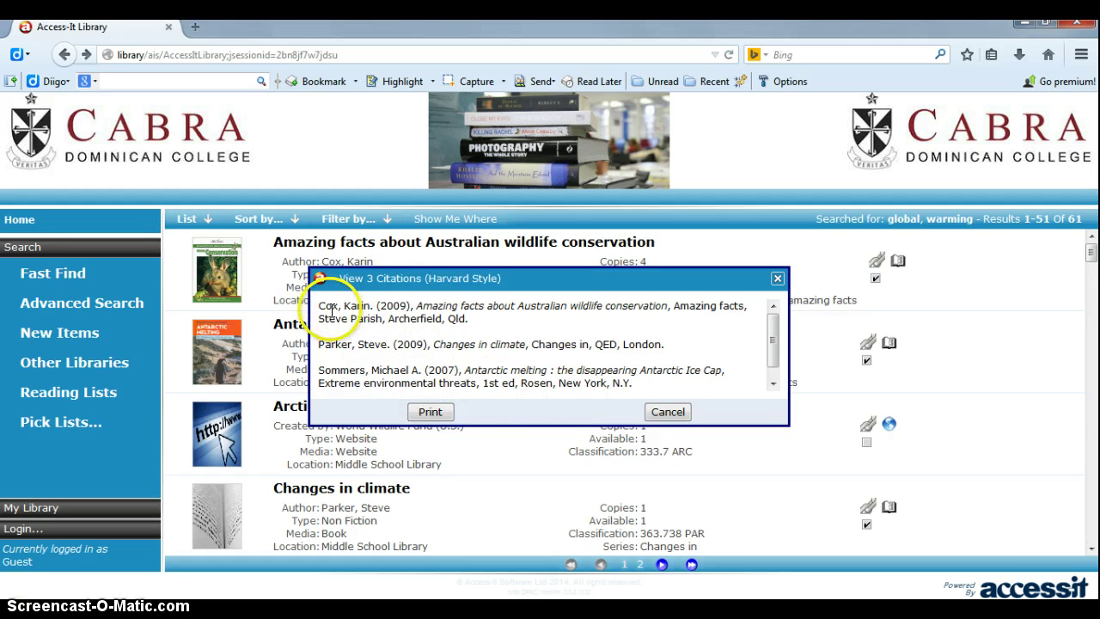
left_click(667, 411)
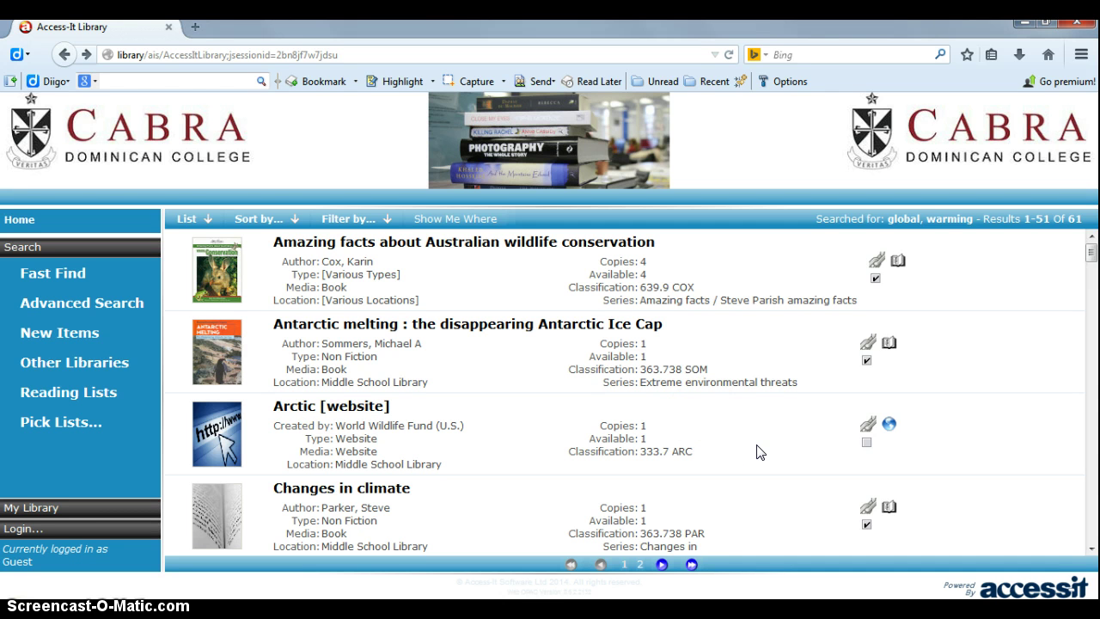
Step: Start a new Fast Find and enter 'glob warm'
left_click(356, 366)
left_click(891, 345)
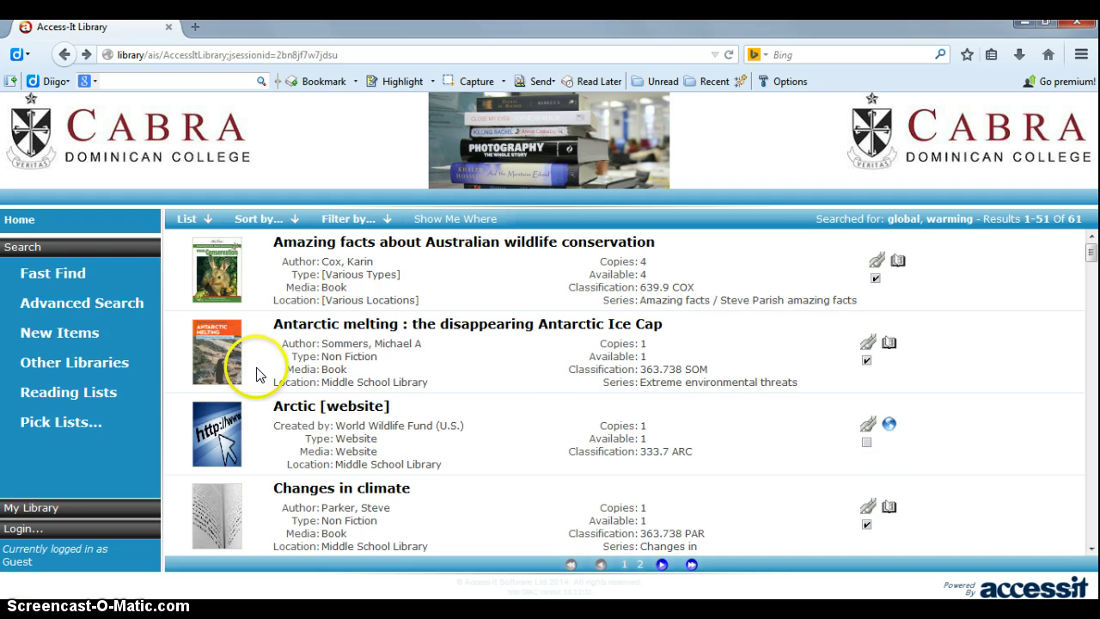
left_click(68, 274)
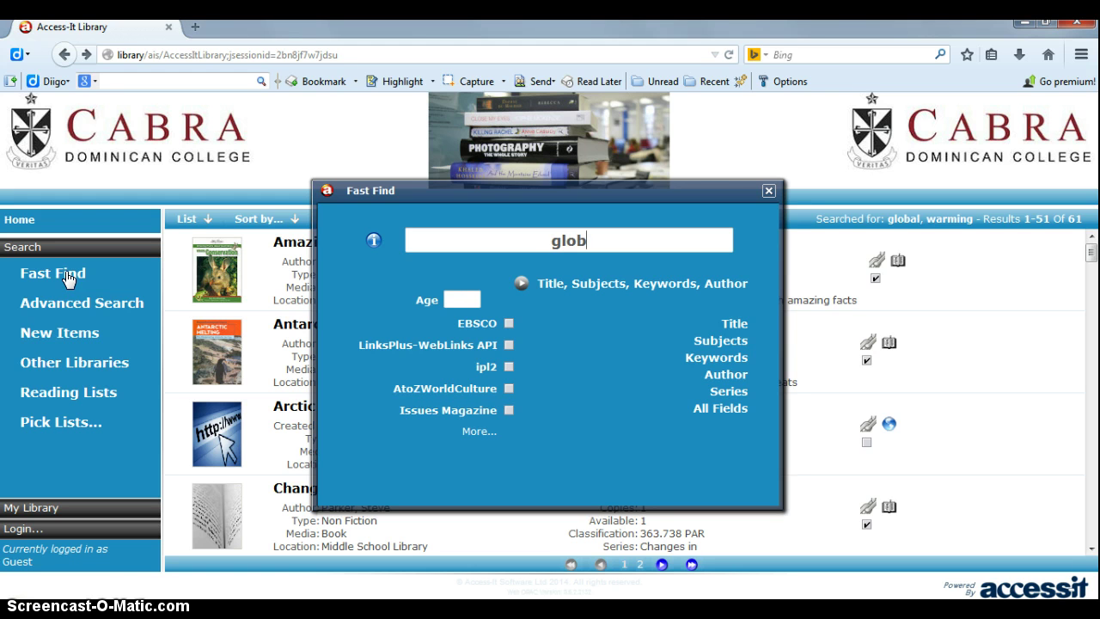
type("glob wa")
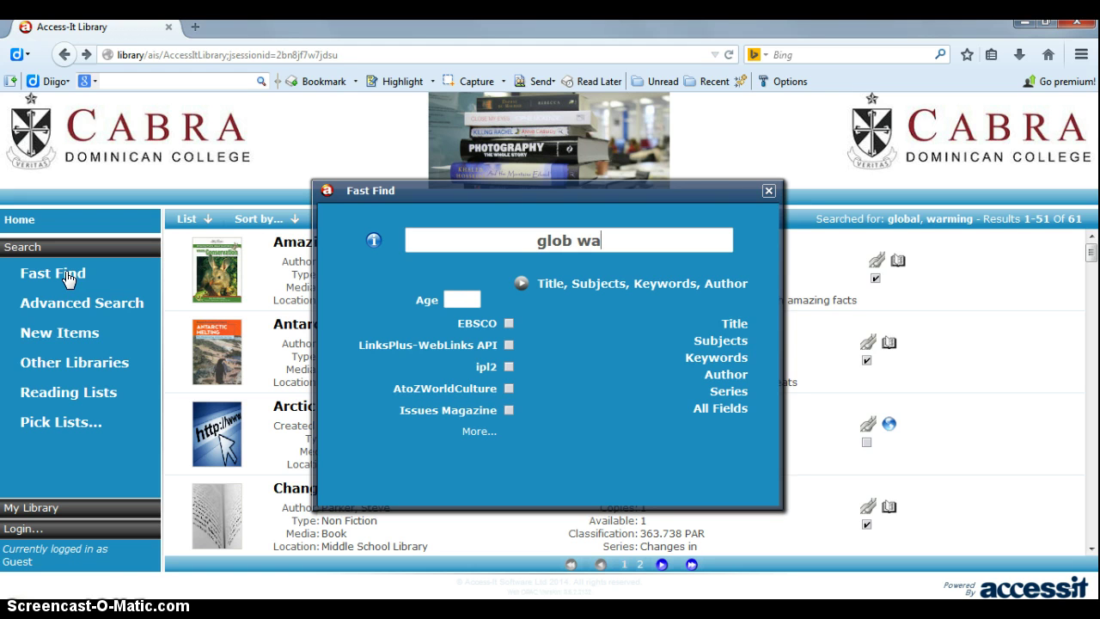
type("rm")
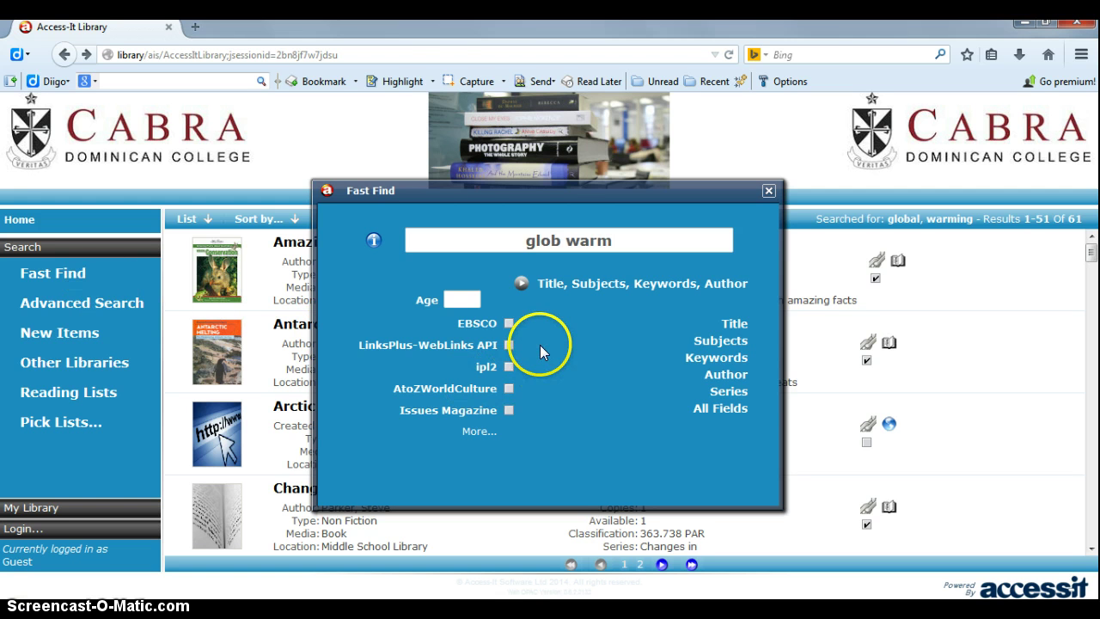
Step: Include EBSCO, LinksPlus-WebLinks API, ipl2 and AtoZWorldCulture, and list additional search providers
left_click(510, 324)
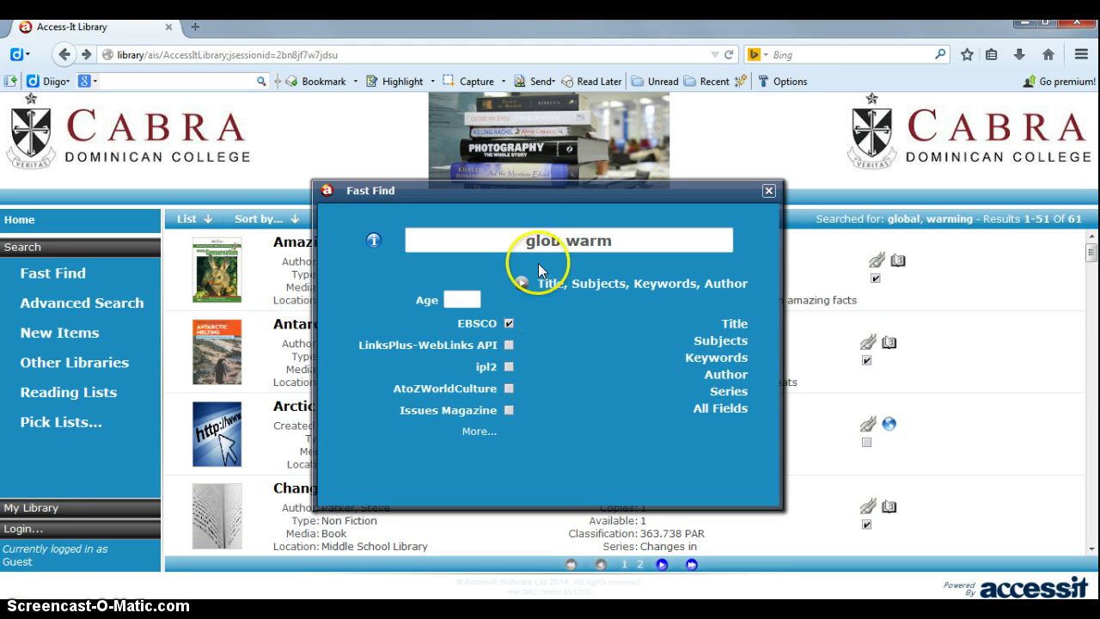
left_click(601, 225)
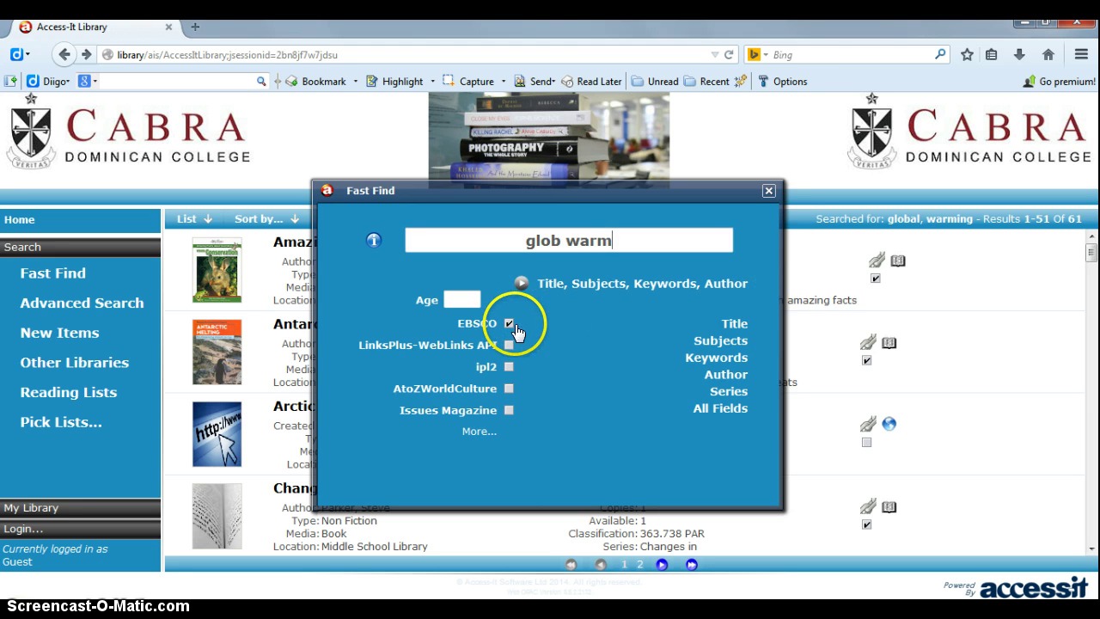
left_click(509, 347)
left_click(509, 367)
left_click(510, 387)
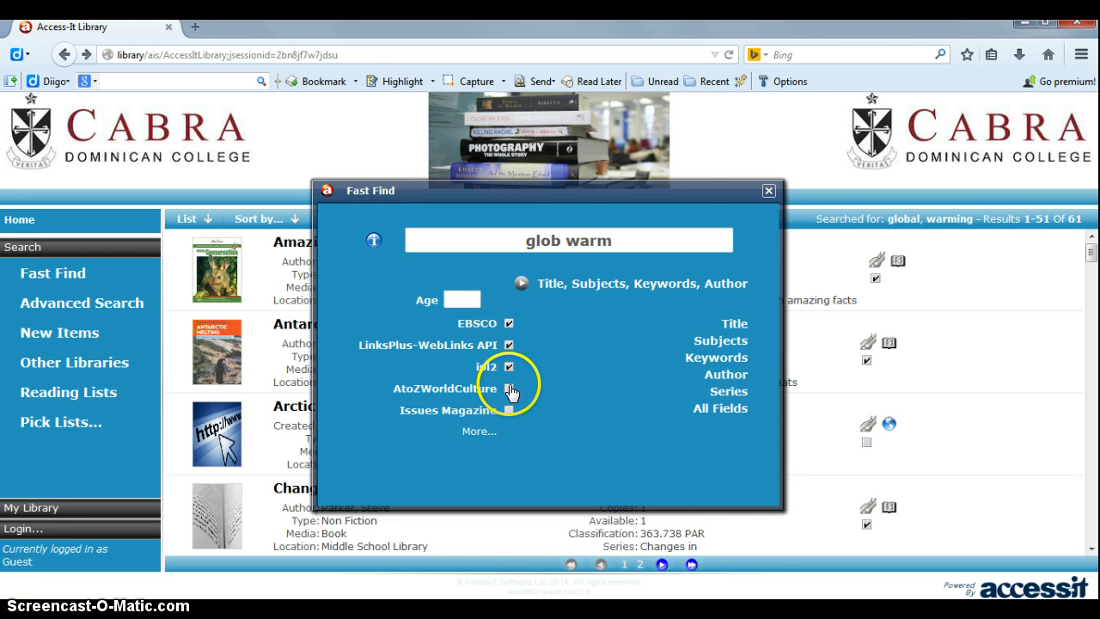
left_click(478, 433)
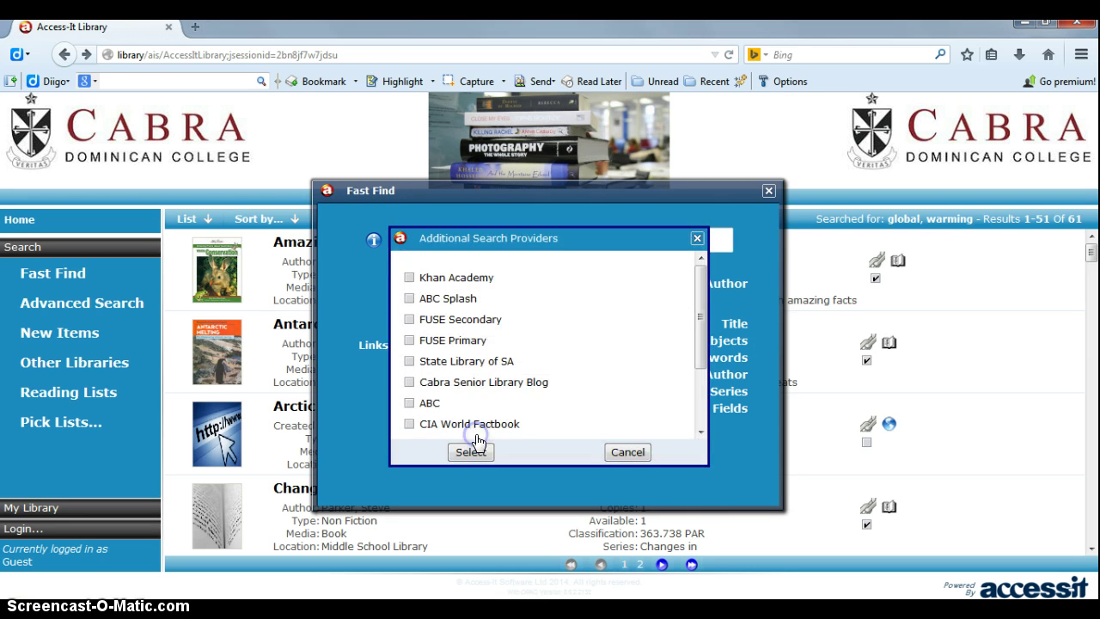
Step: Add ABC Splash, State Library of SA, Google Scholar, Trove and Scootle as extra providers
left_click(409, 299)
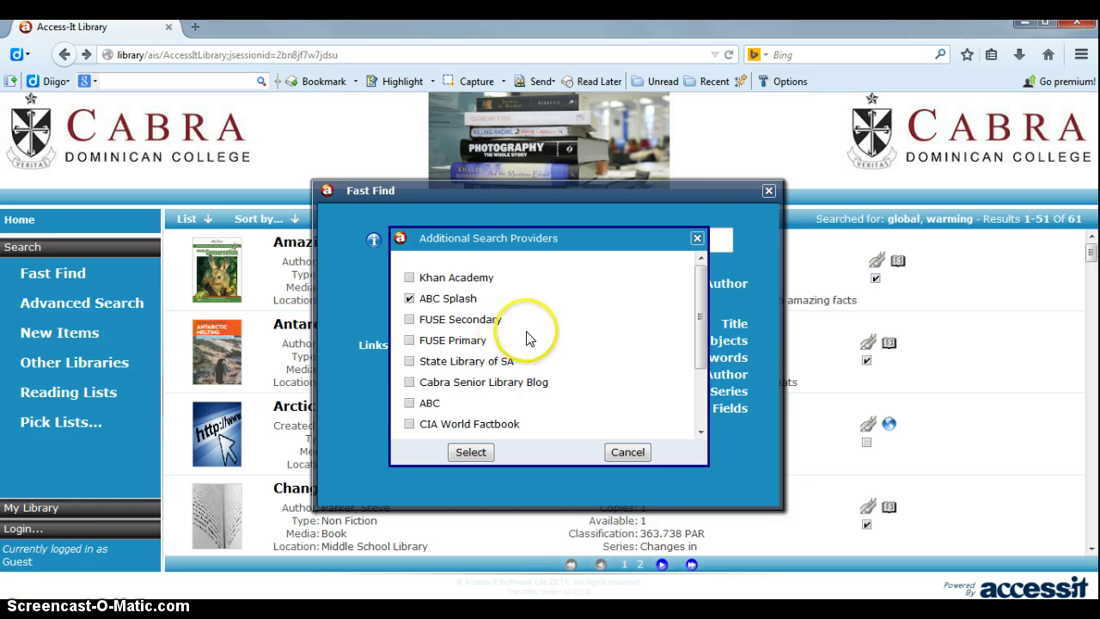
left_click(410, 364)
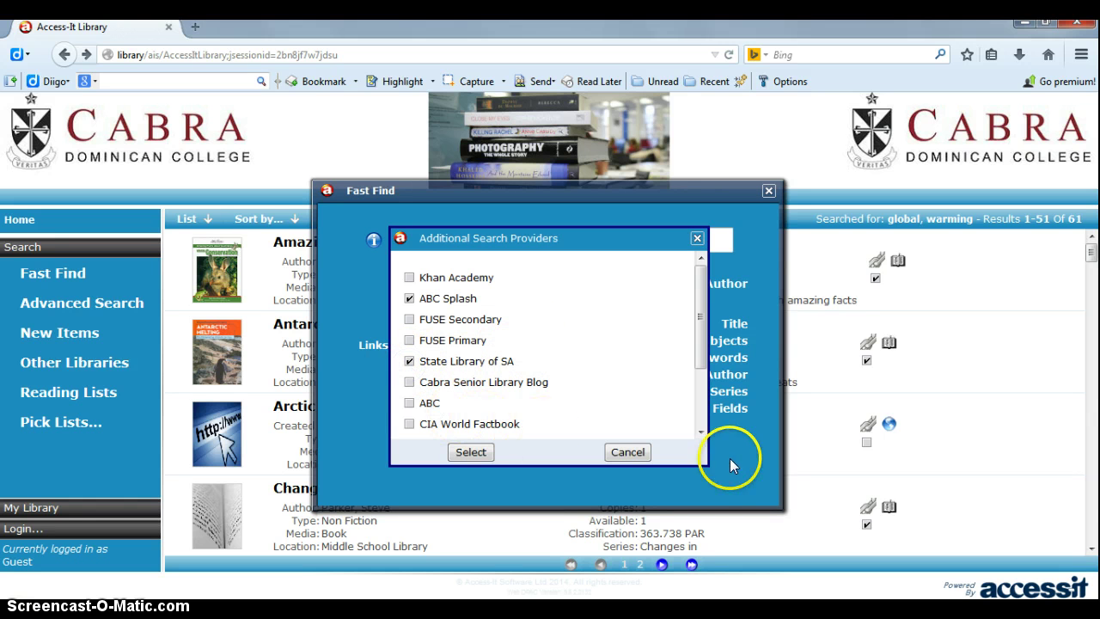
left_click(701, 433)
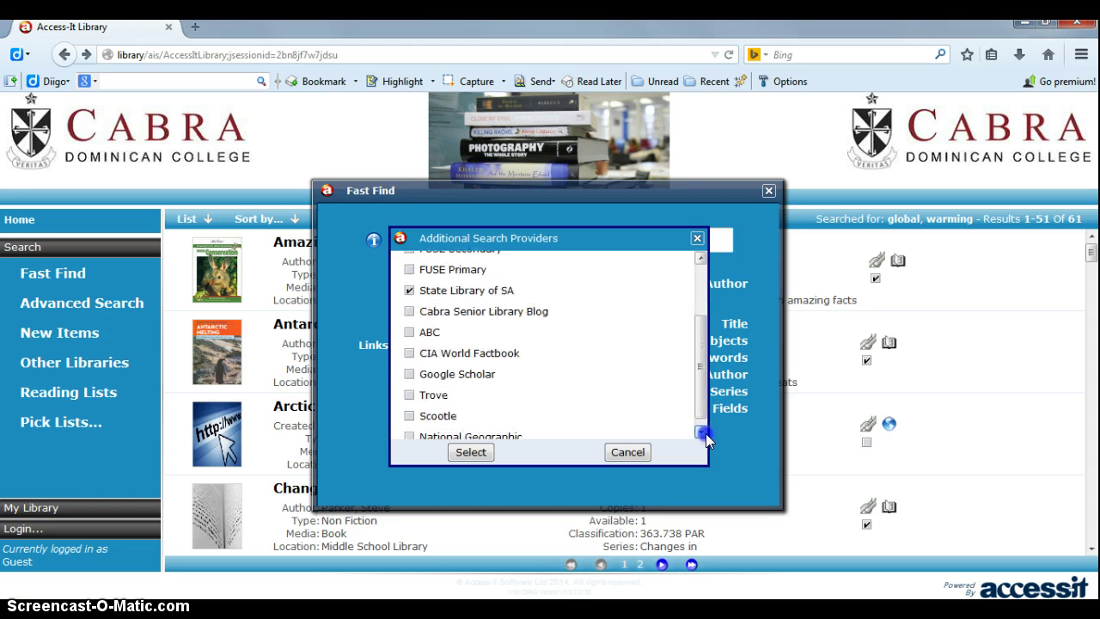
left_click(701, 433)
left_click(411, 367)
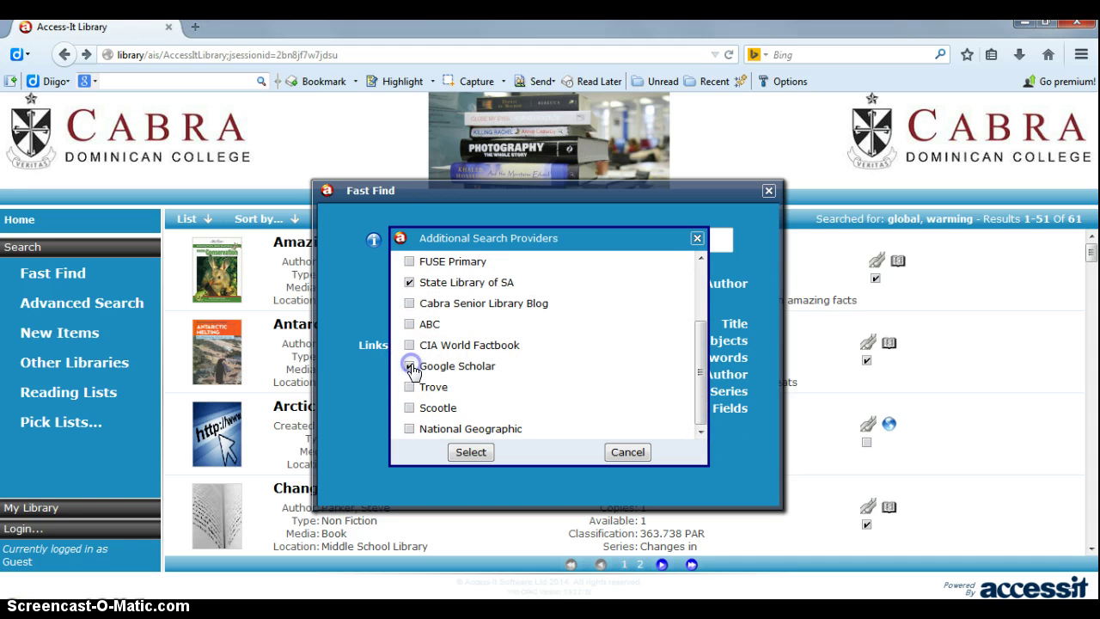
left_click(410, 387)
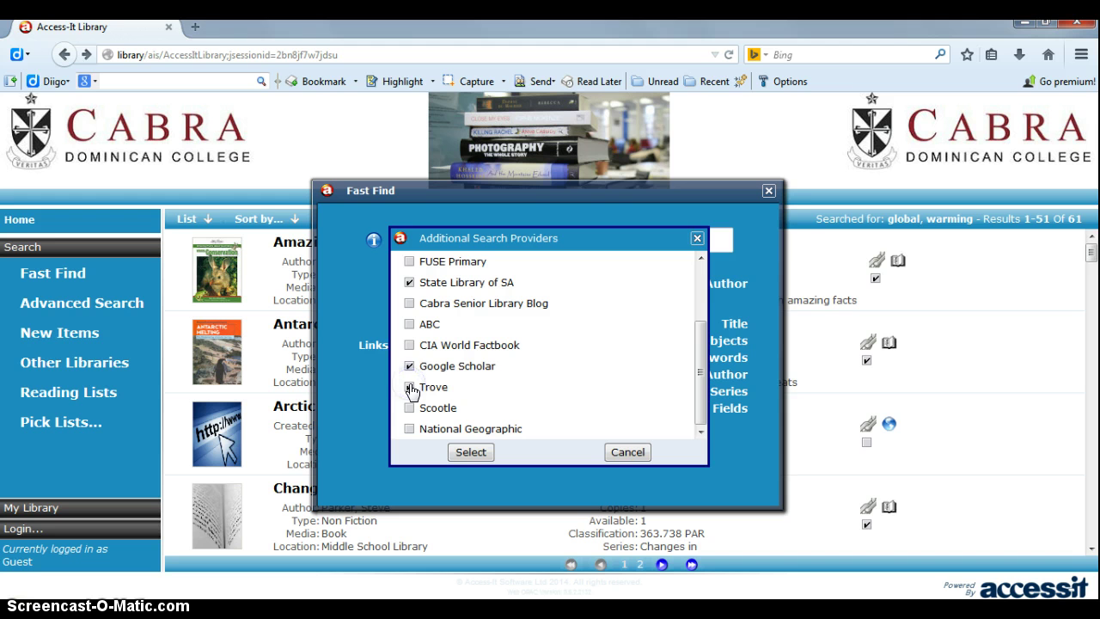
left_click(410, 409)
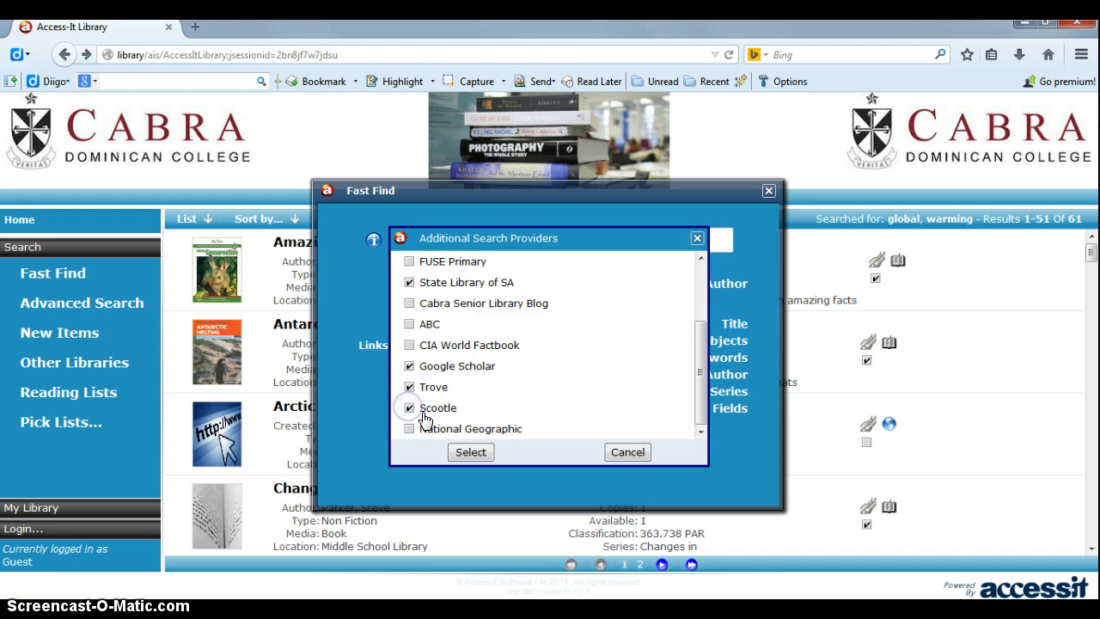
left_click(471, 452)
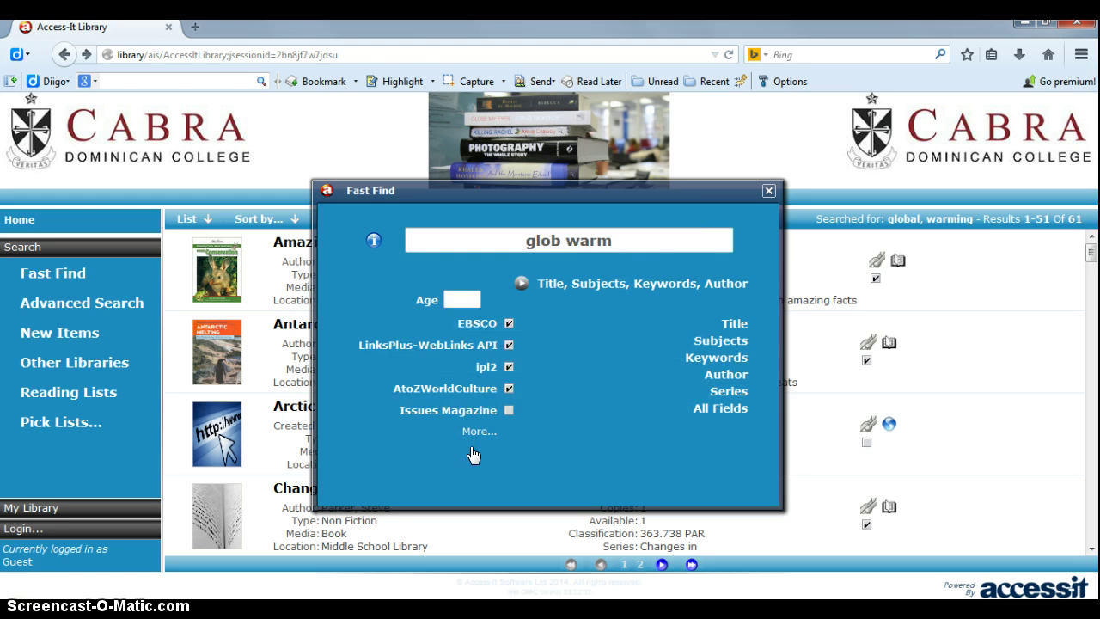
Step: Run the 'glob warm' Fast Find and allow the library site's pop-ups in Firefox
left_click(644, 283)
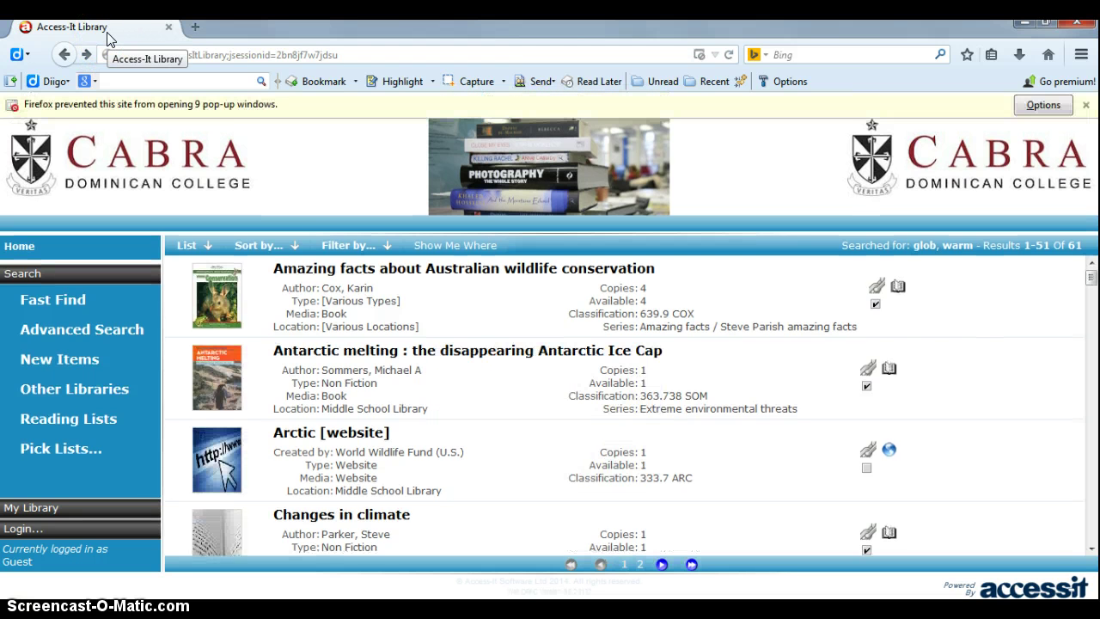
left_click(1043, 105)
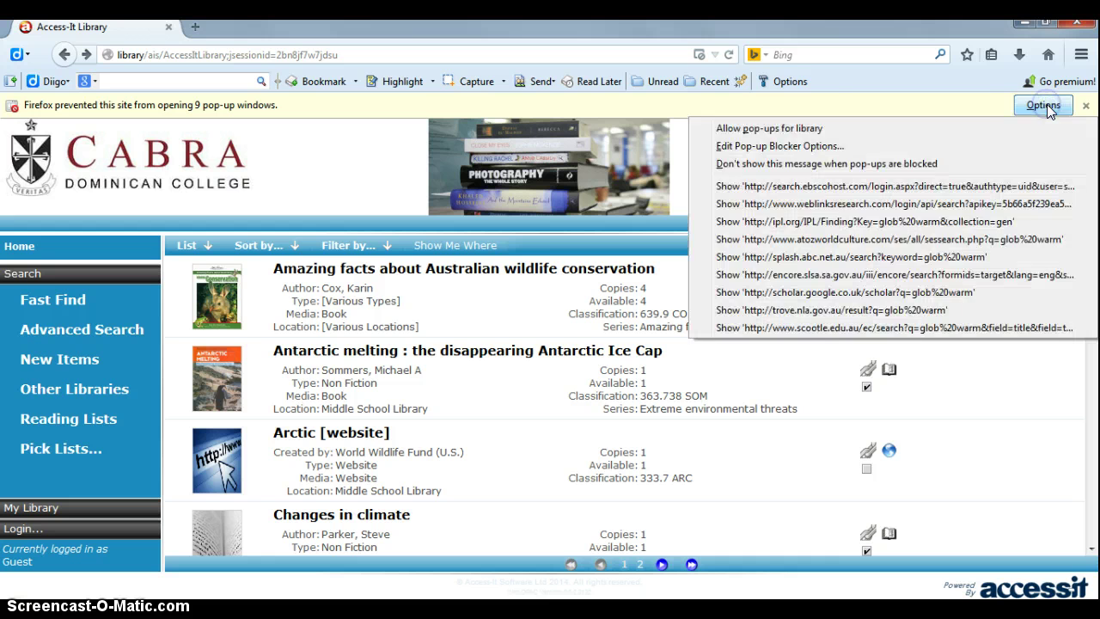
left_click(817, 129)
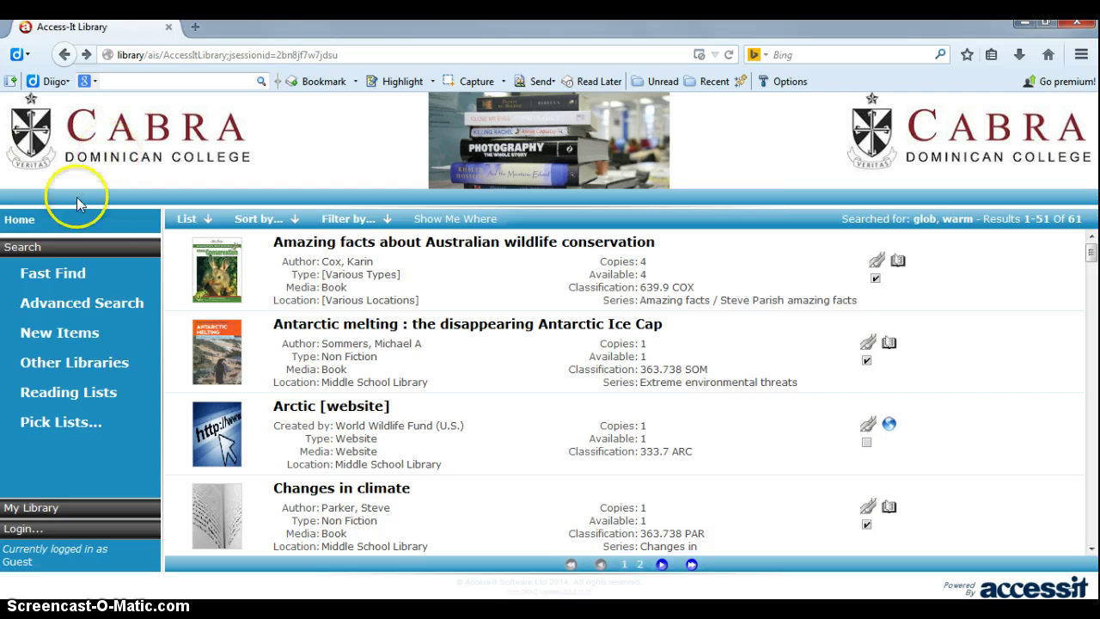
Step: Fast Find 'global warming' with EBSCO included, opening provider results in new tabs
left_click(47, 272)
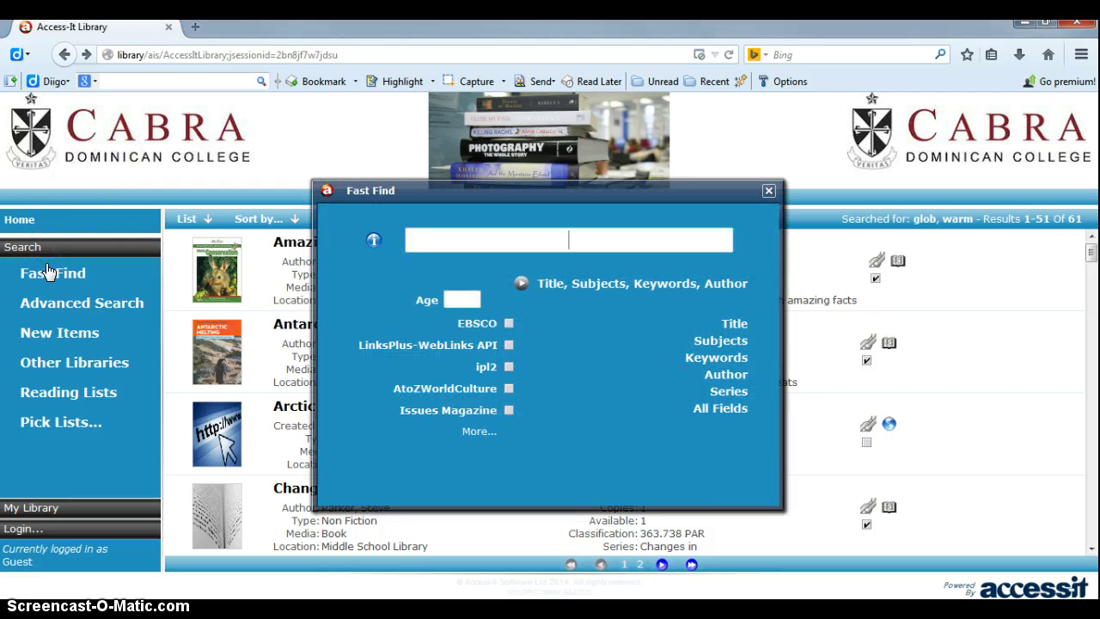
type("global")
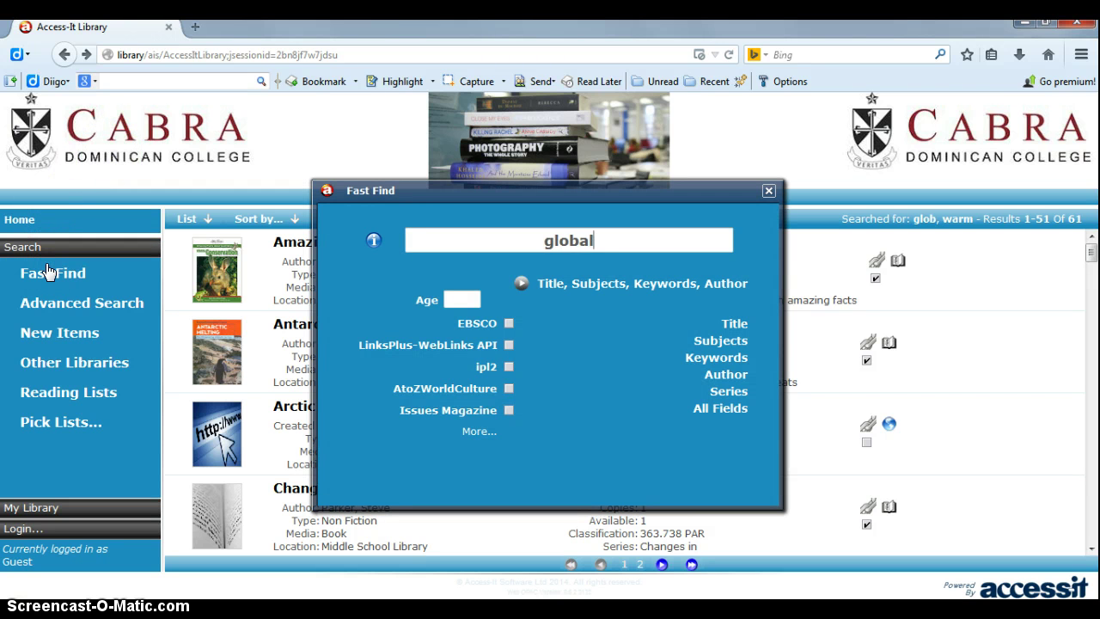
type(" warming")
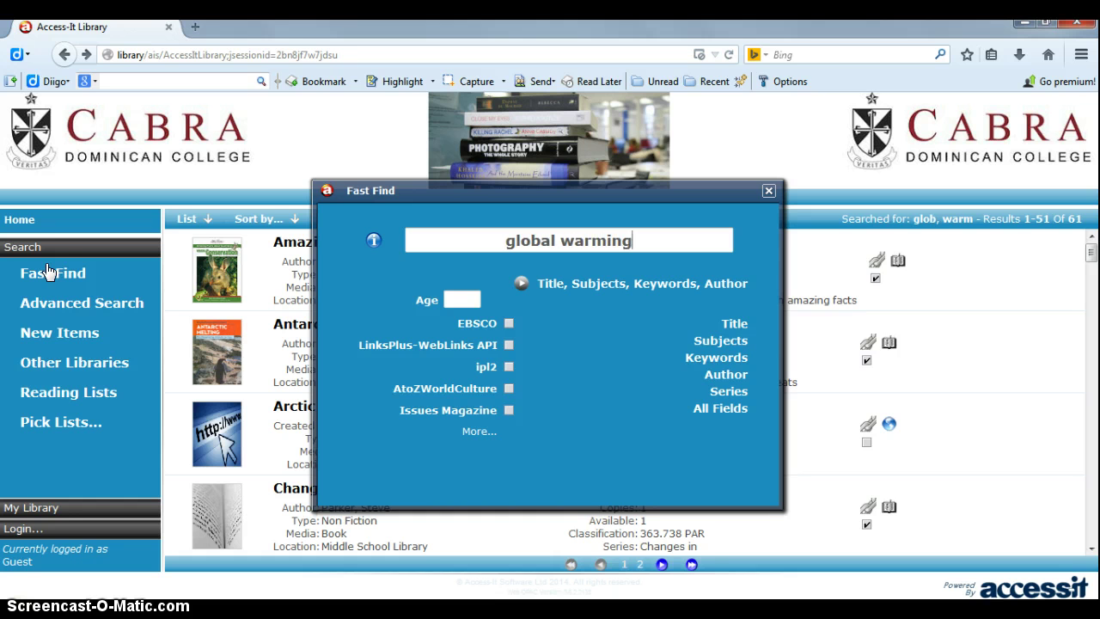
left_click(507, 324)
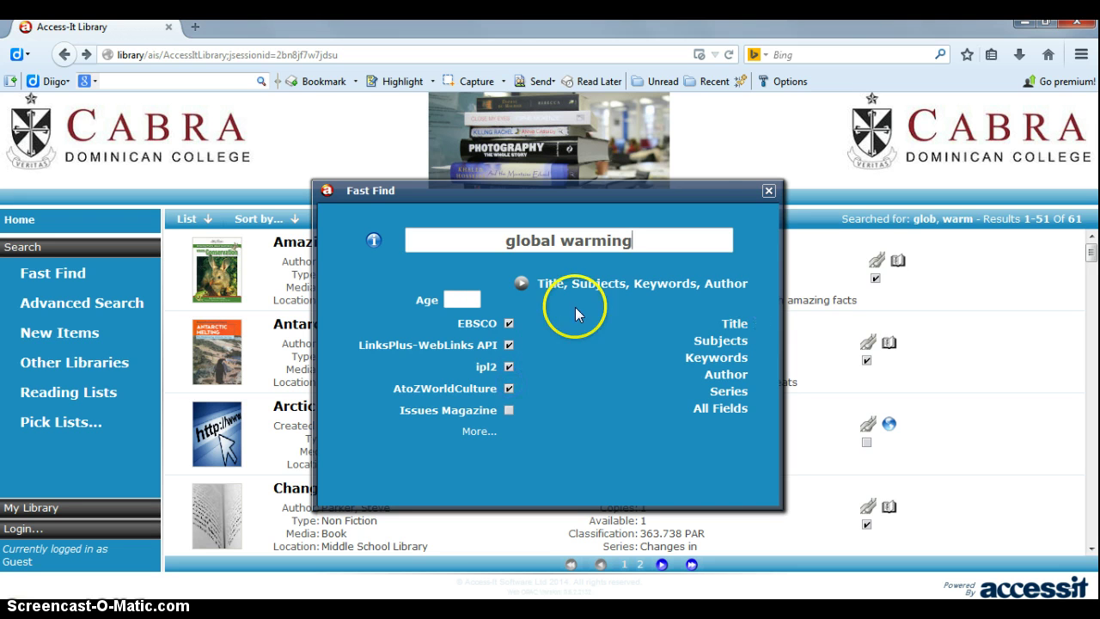
left_click(616, 277)
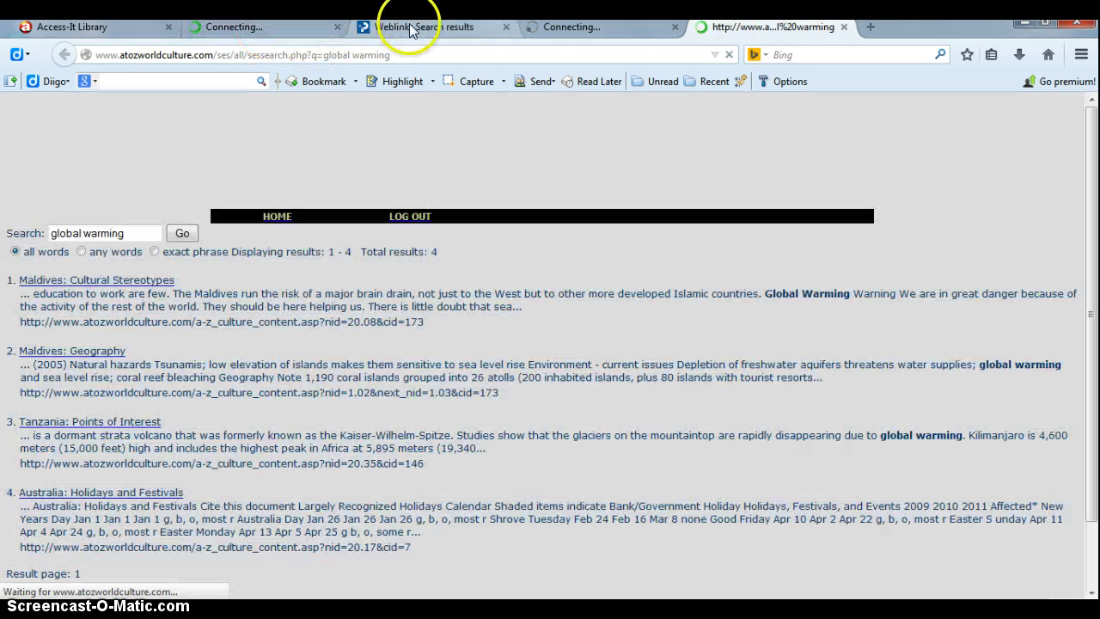
Step: Review Weblinks, EBSCOhost (50,857), ipl2 (500) and AtoZWorldCulture (4) results, then return to the catalogue
left_click(411, 30)
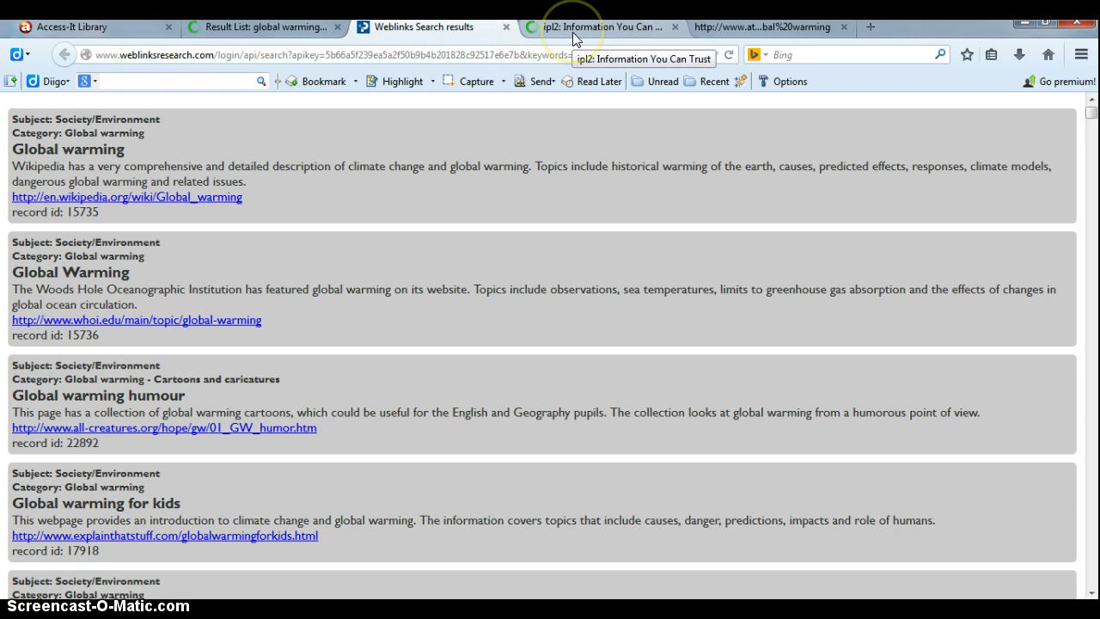
left_click(262, 35)
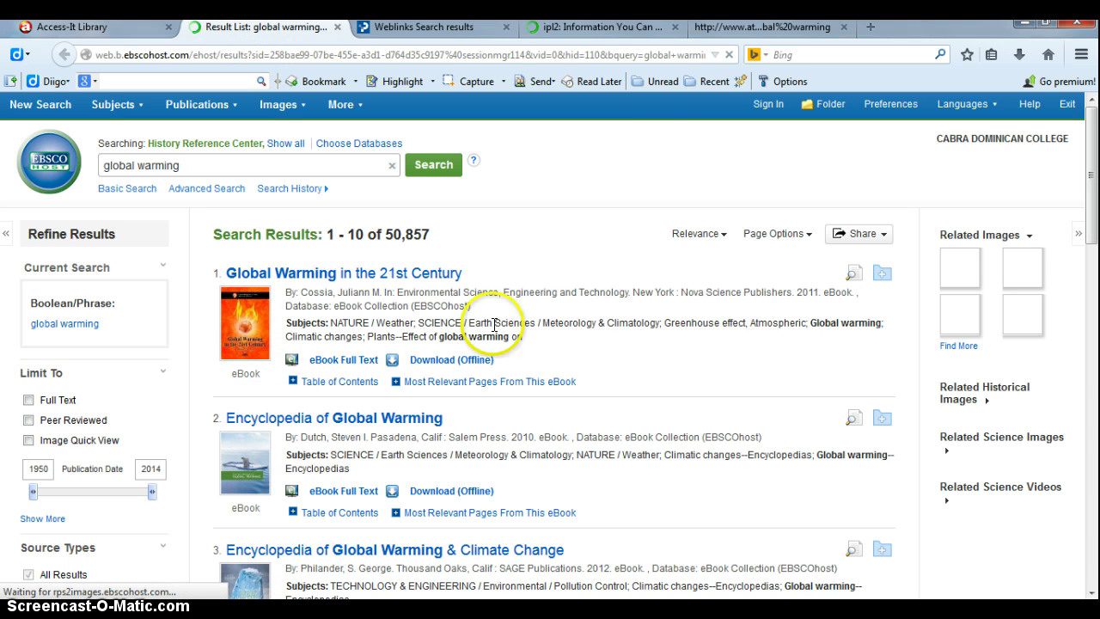
left_click(613, 32)
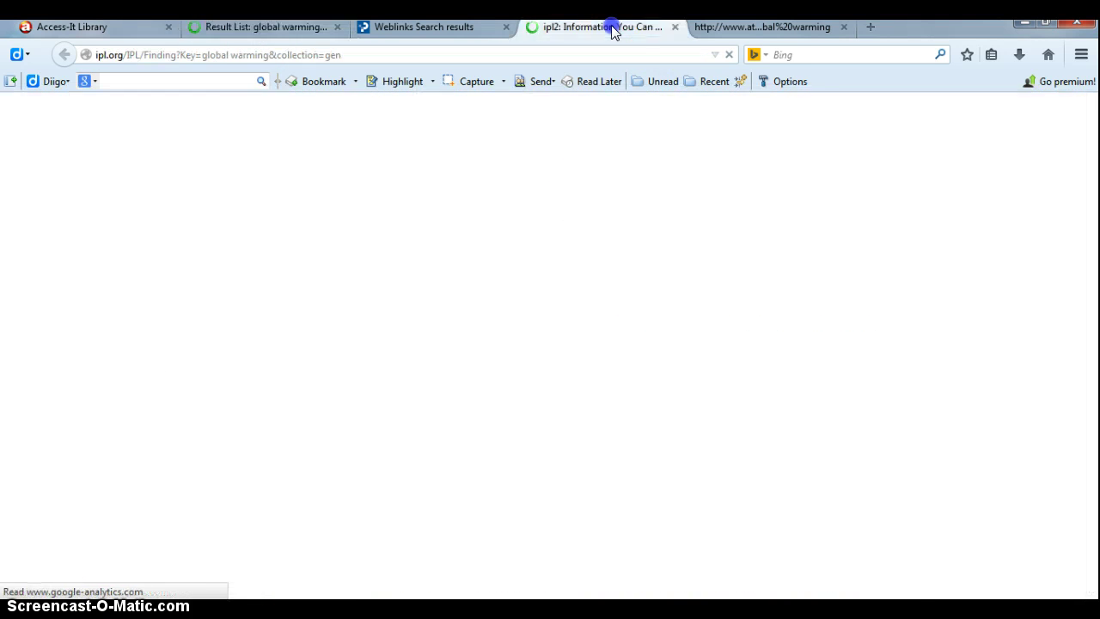
left_click(742, 29)
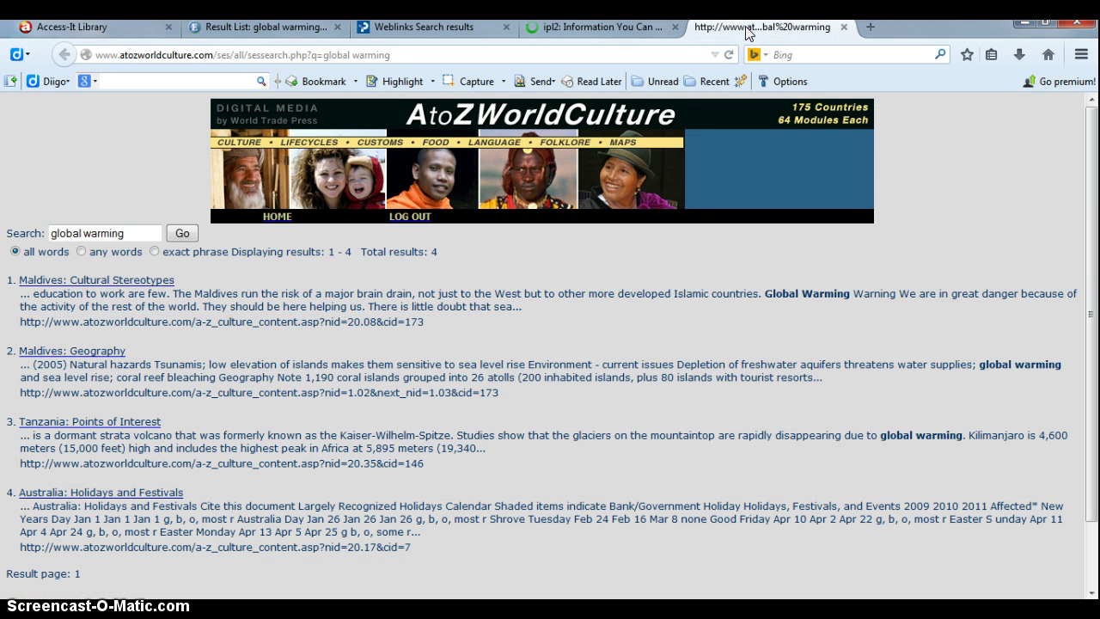
left_click(124, 32)
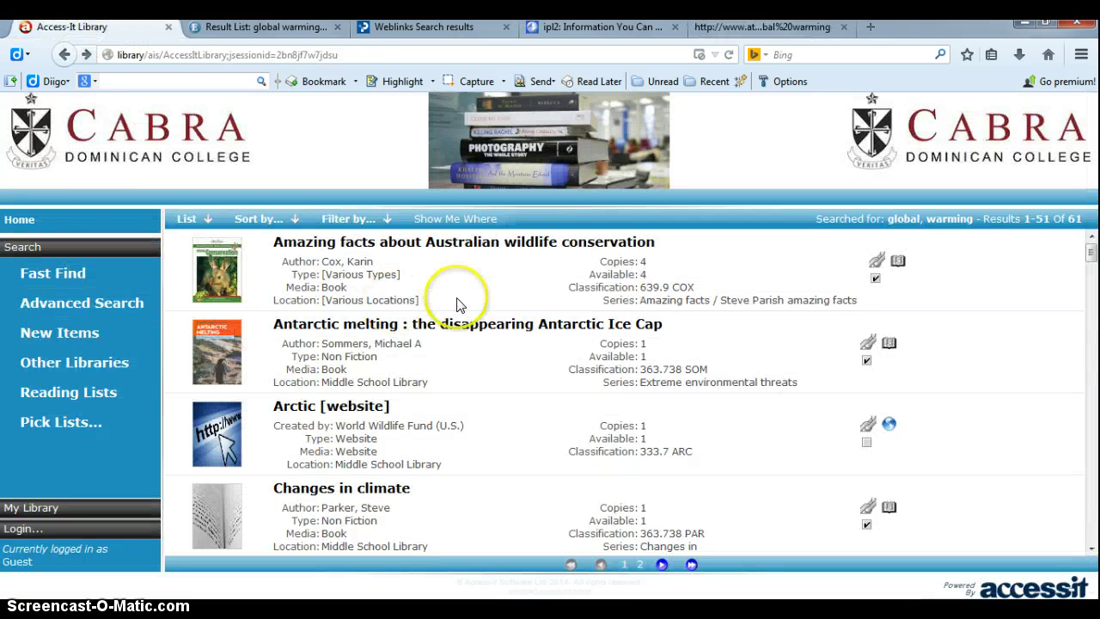
Step: Open an empty Fast Find box over the 61 'global, warming' results
left_click(73, 271)
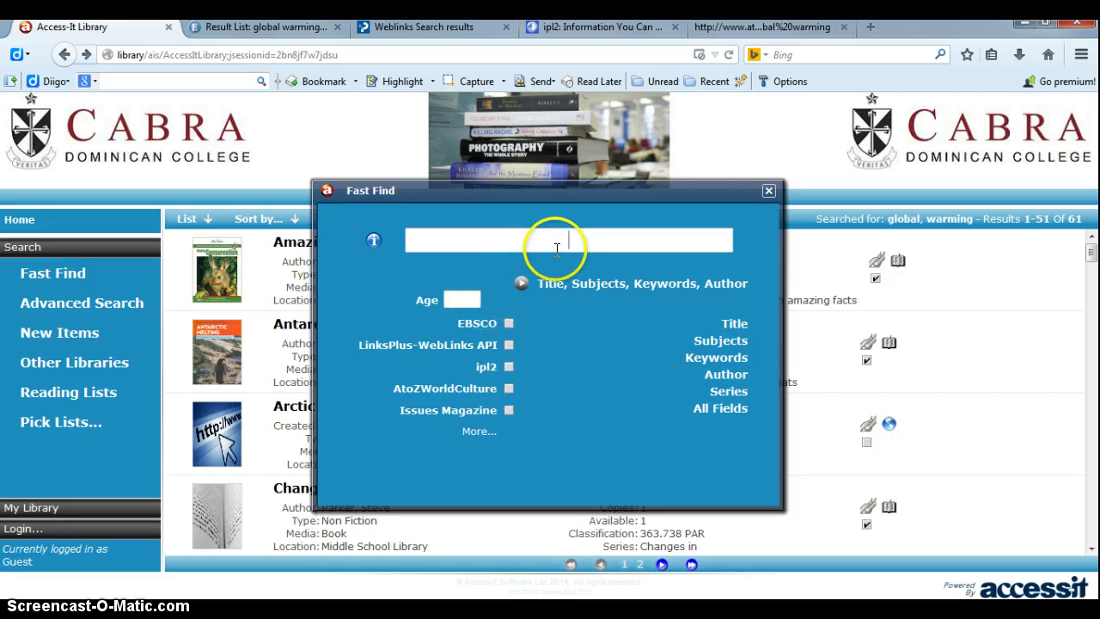